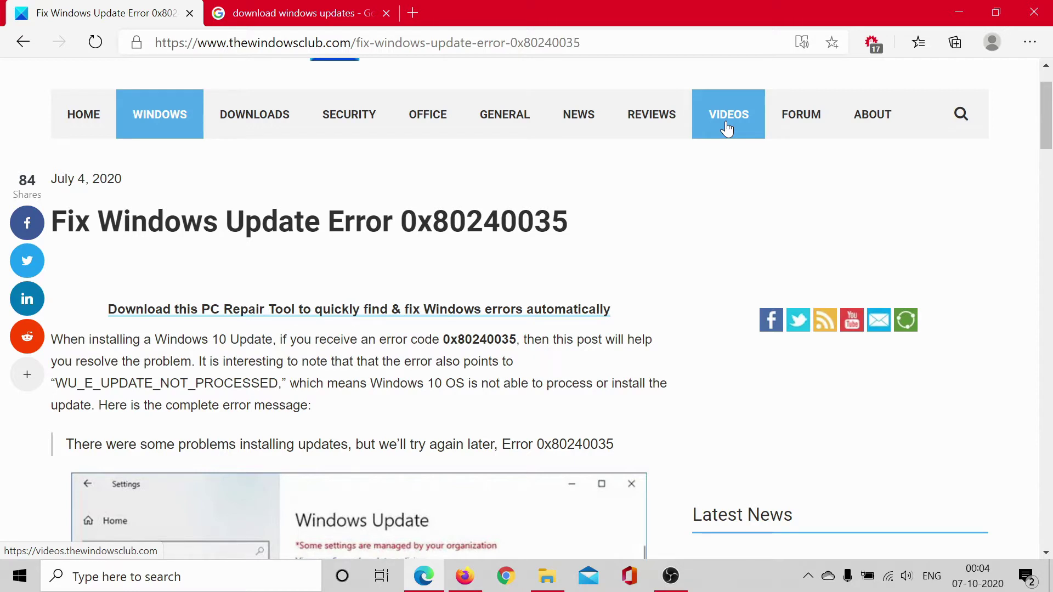
Scroll the thewindowsclub.com article down to its list of four fixes for error 0x80240035.
scroll(332, 434, down, 8)
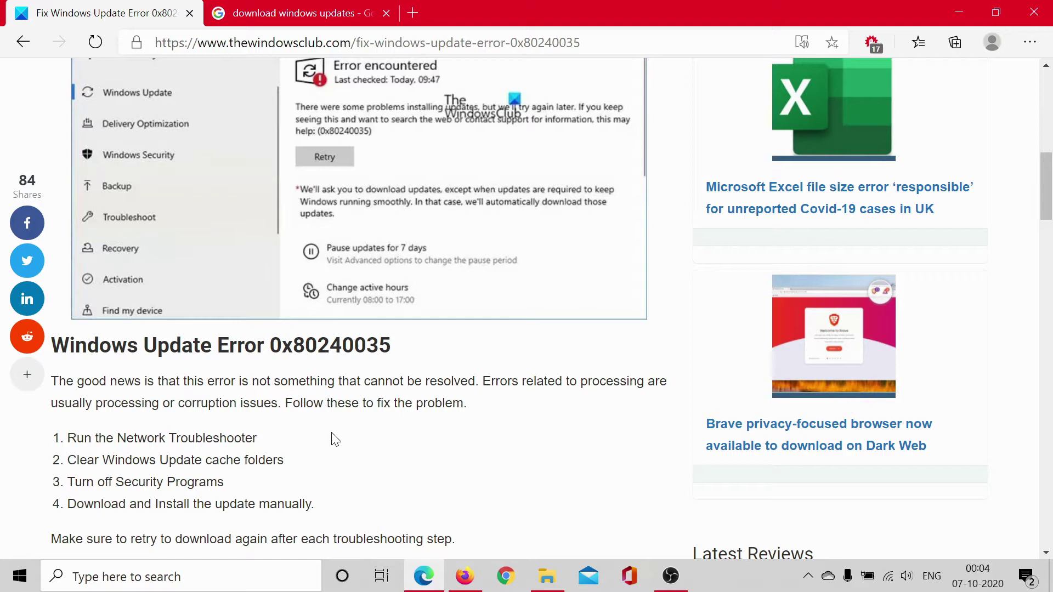
Open Settings and go to Update & Security's Additional troubleshooters page.
click(13, 587)
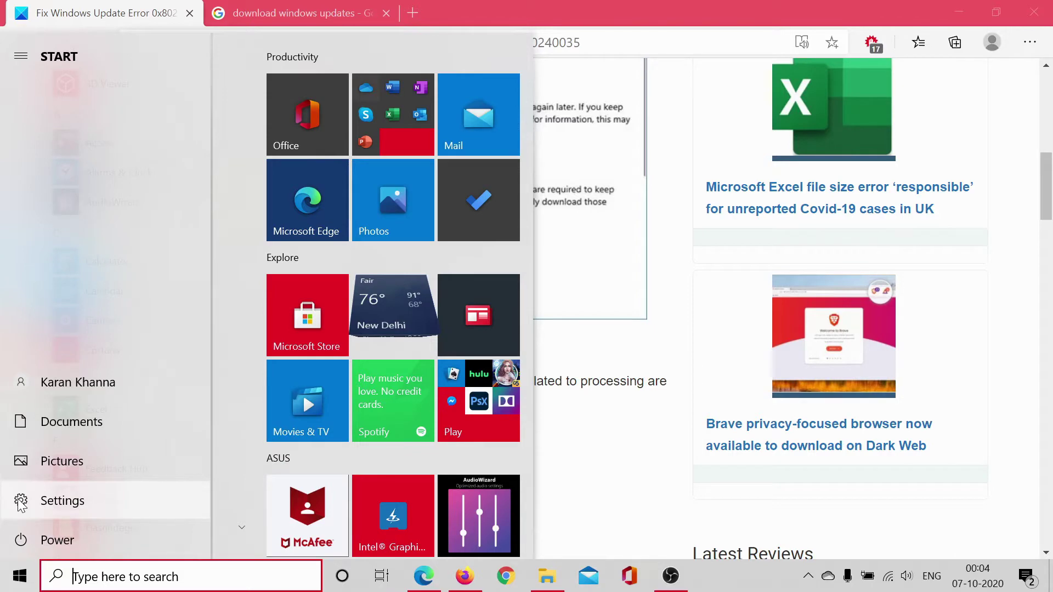
click(21, 502)
scroll(494, 287, down, 5)
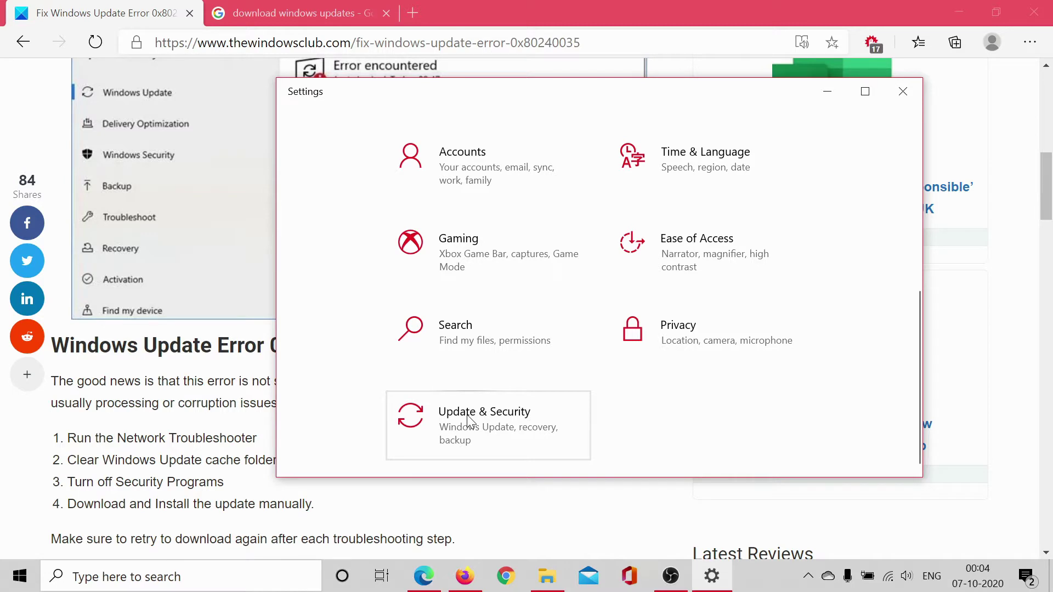
click(469, 421)
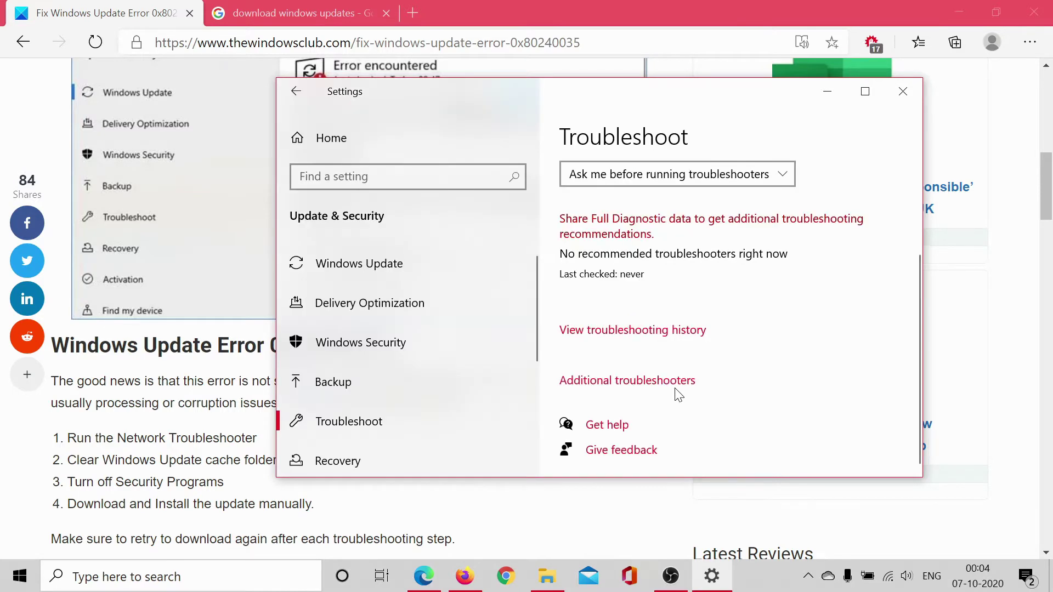
click(666, 381)
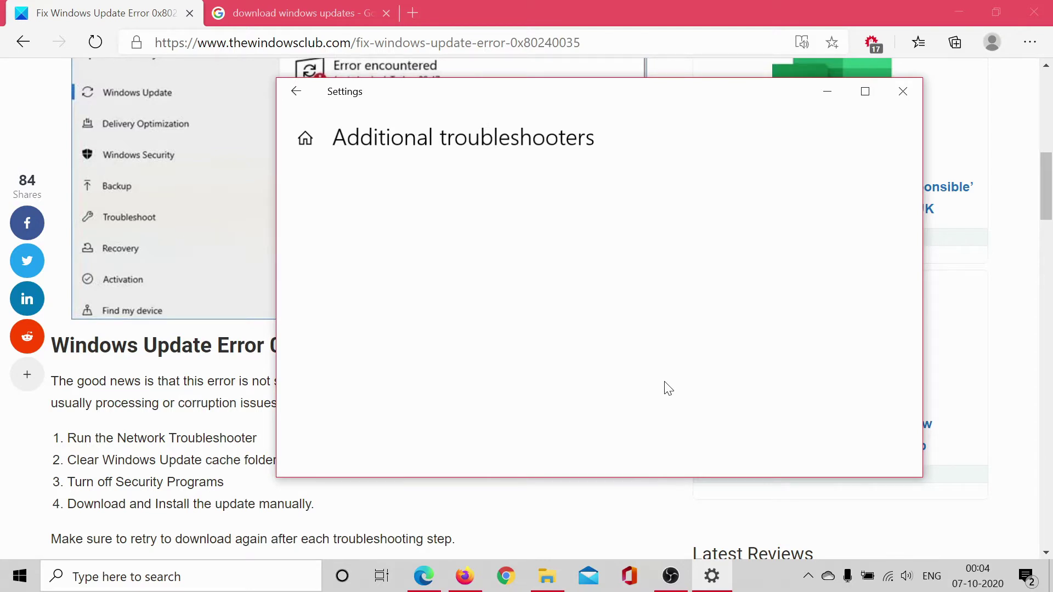
Expand the Windows Update and Network Adapter troubleshooters.
click(423, 395)
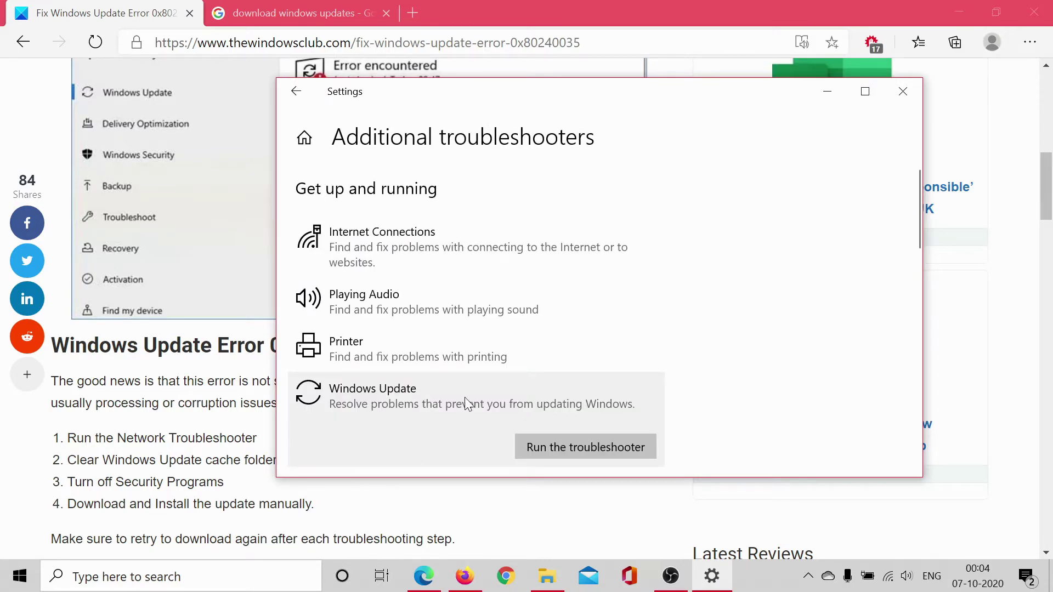
scroll(515, 417, down, 1)
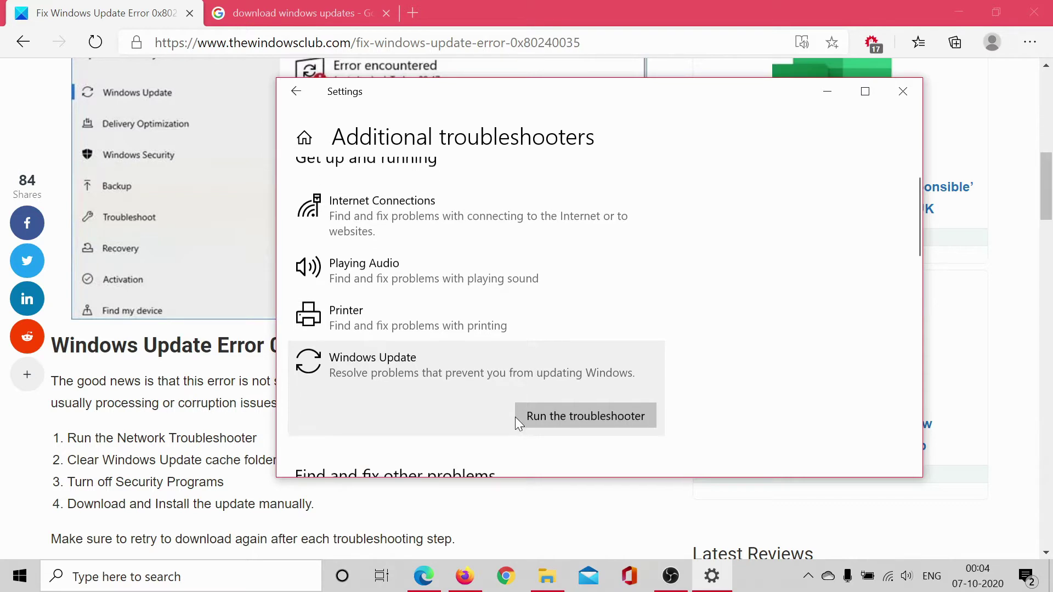
scroll(515, 417, down, 5)
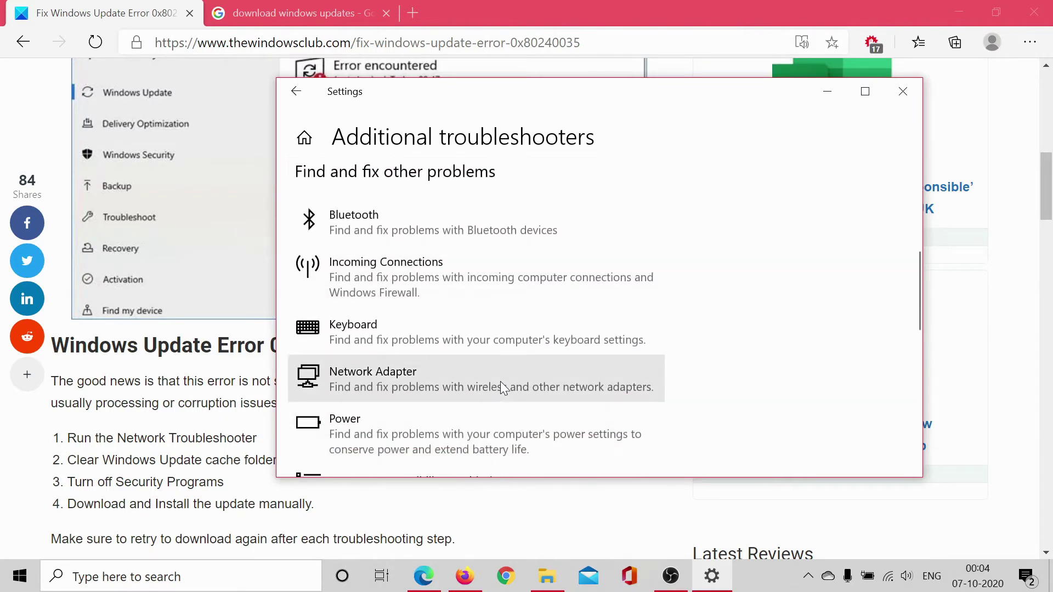
click(502, 386)
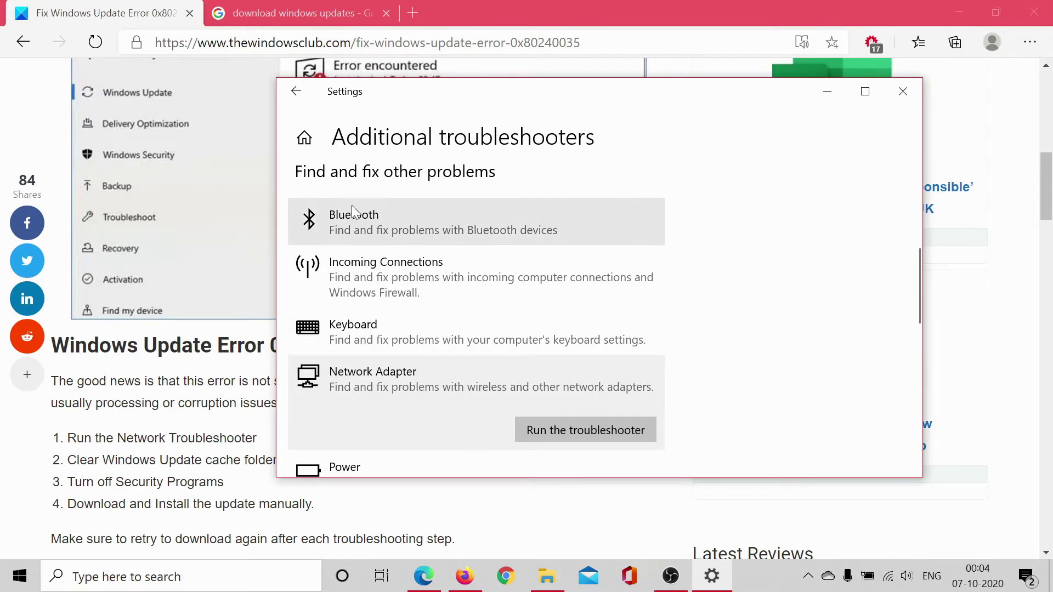
Return Settings to its home page and bring the fix article forward.
click(296, 94)
click(296, 93)
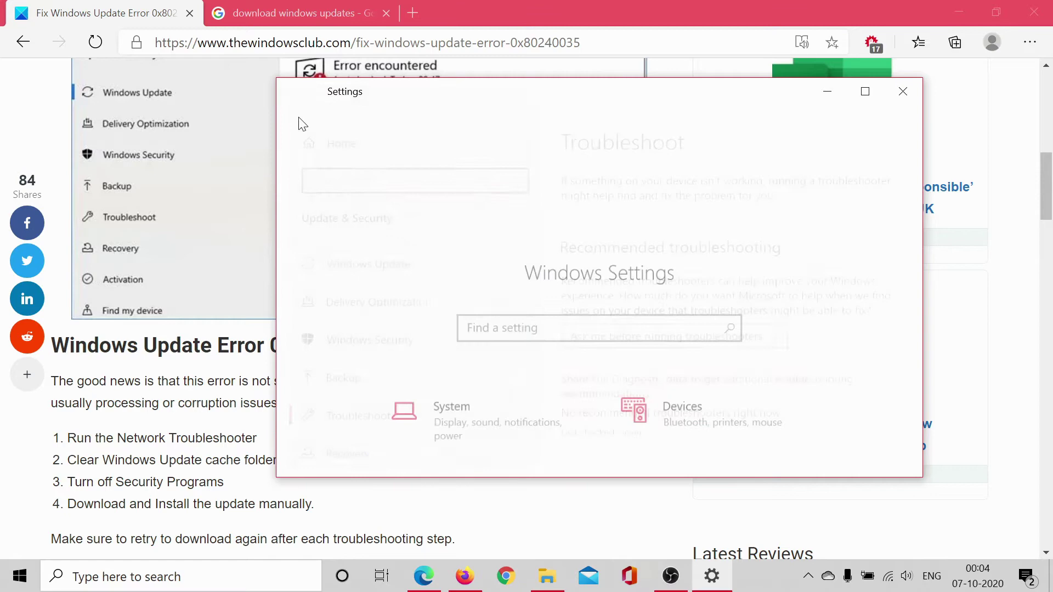
click(199, 454)
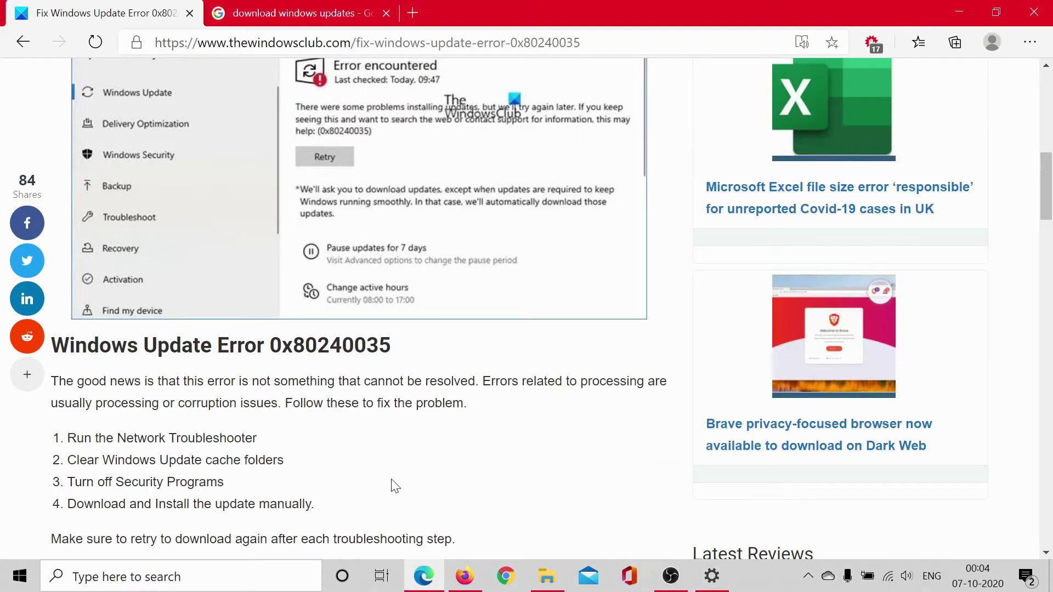
In File Explorer, open C:\Windows\SoftwareDistribution, then go back to the fix article.
click(546, 577)
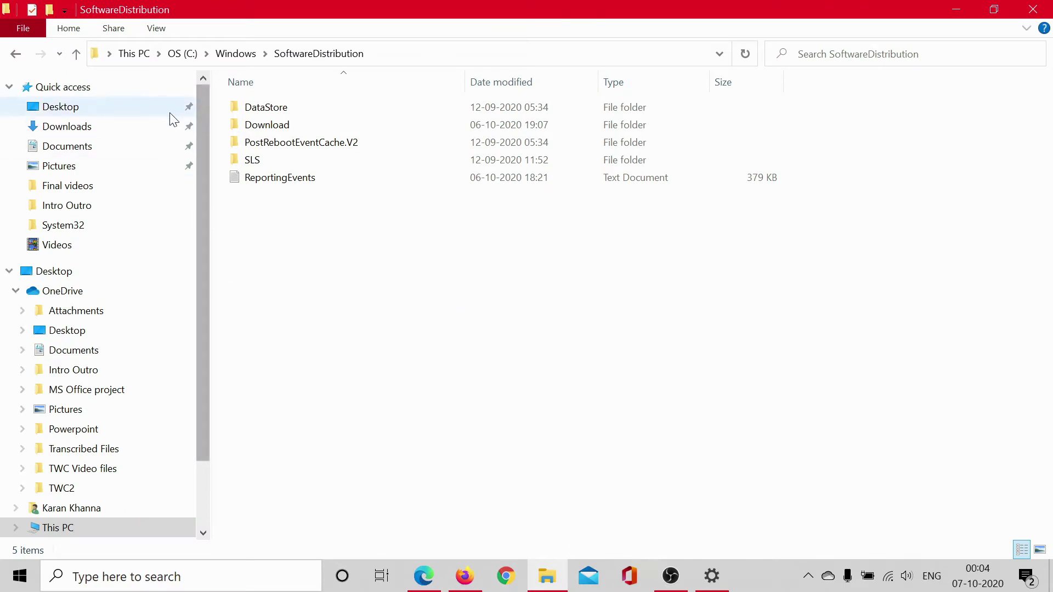
click(134, 54)
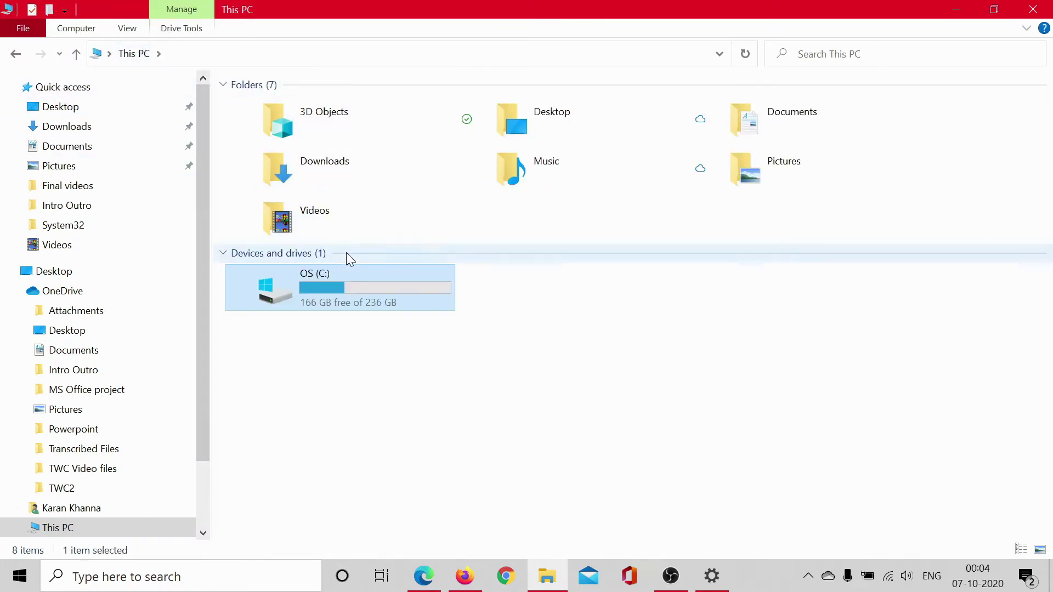
double_click(337, 294)
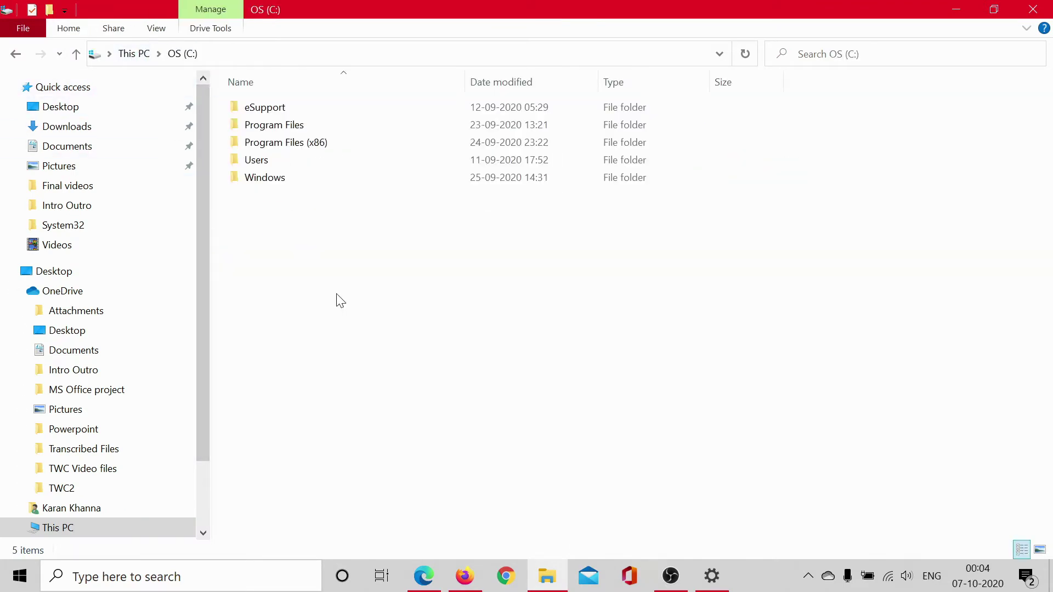
double_click(265, 179)
scroll(352, 298, down, 6)
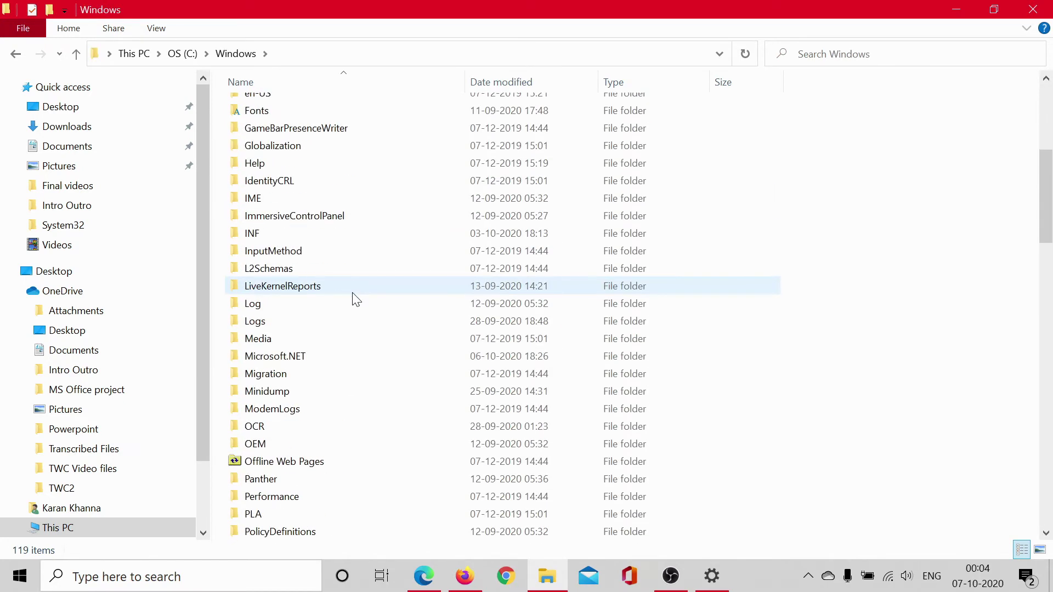
scroll(337, 341, down, 3)
scroll(329, 371, down, 3)
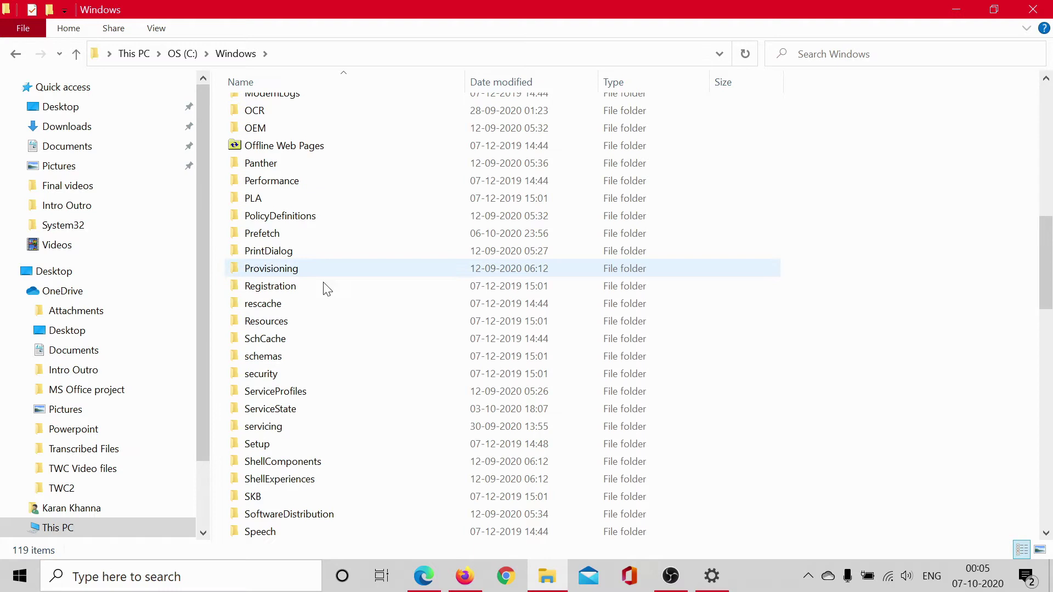
double_click(324, 513)
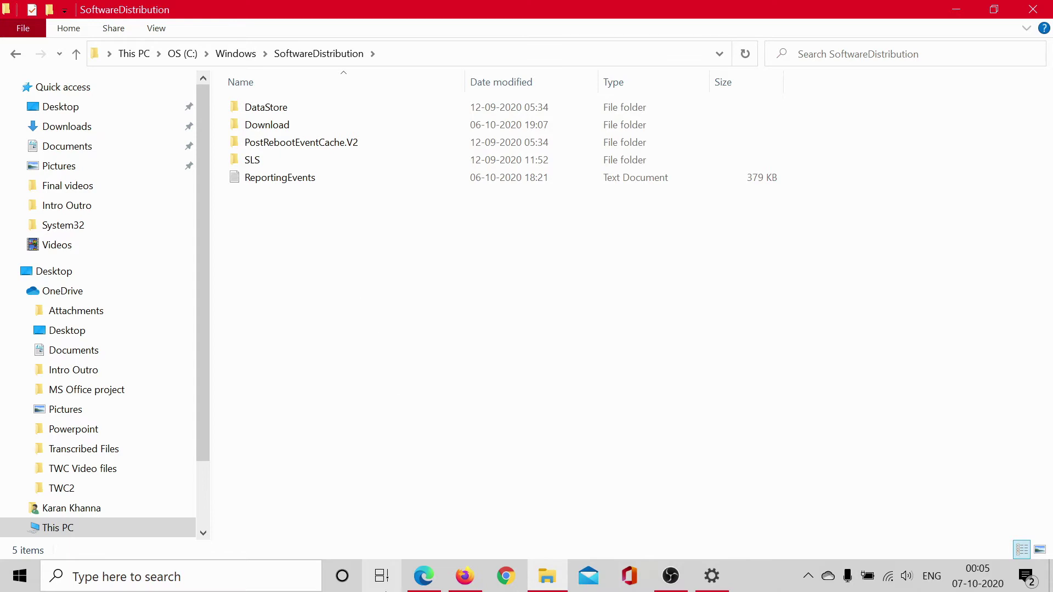
click(423, 576)
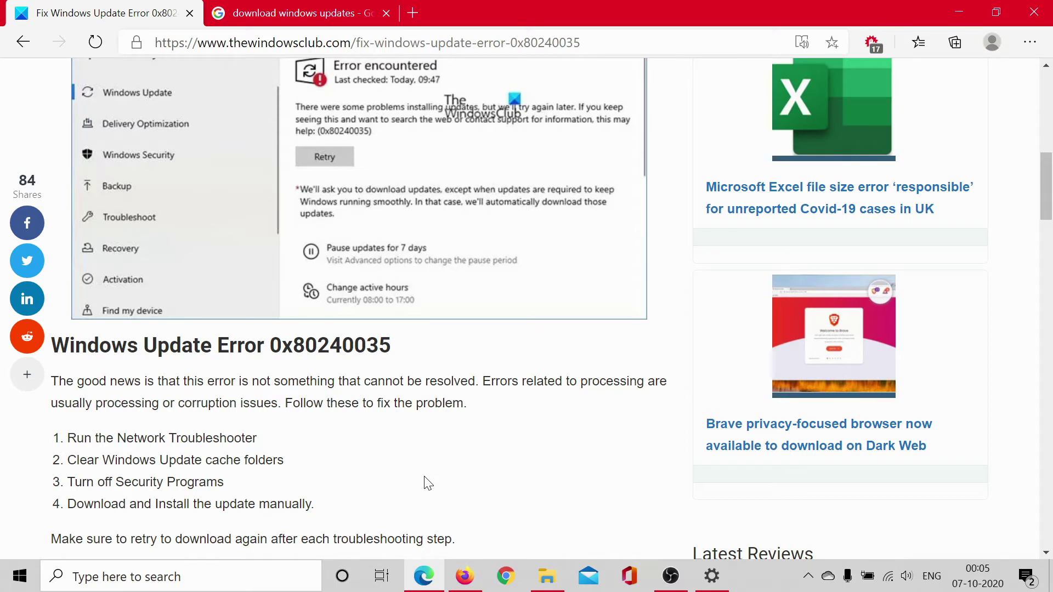
In Settings, open the Windows Security page under Update & Security.
click(712, 576)
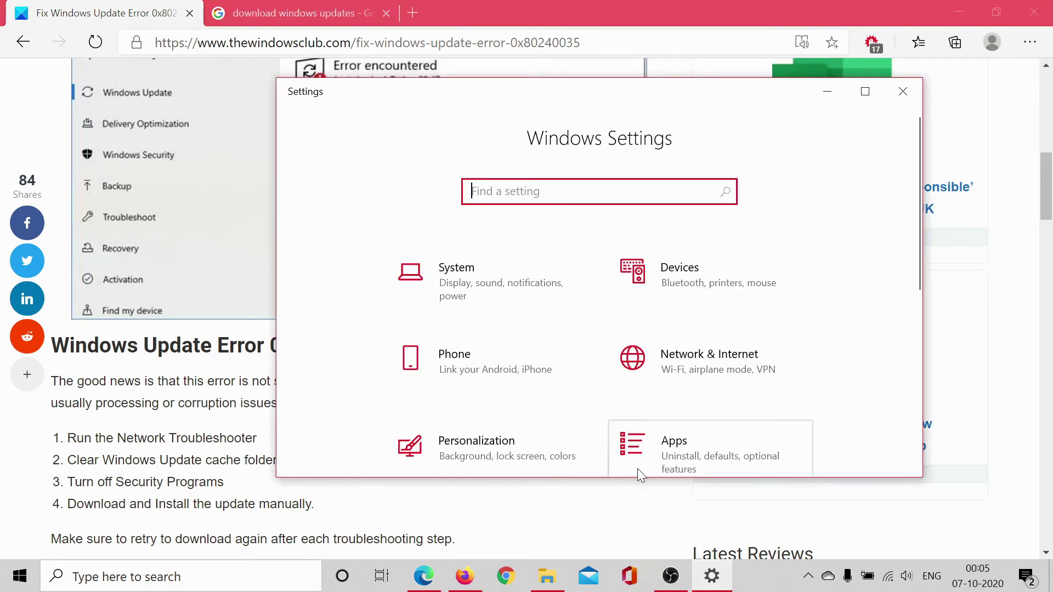
scroll(587, 381, down, 5)
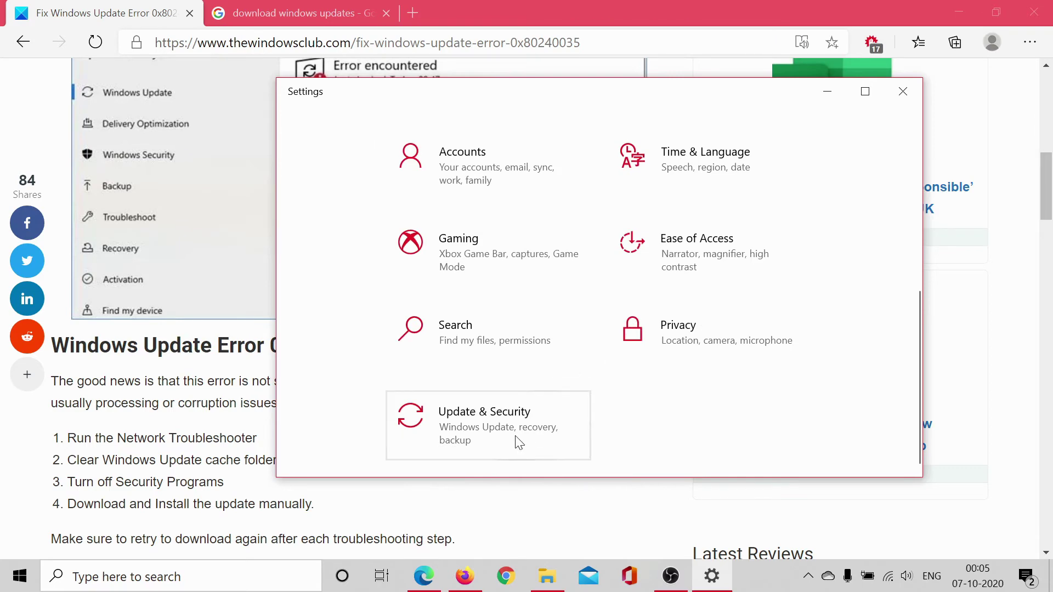
click(517, 442)
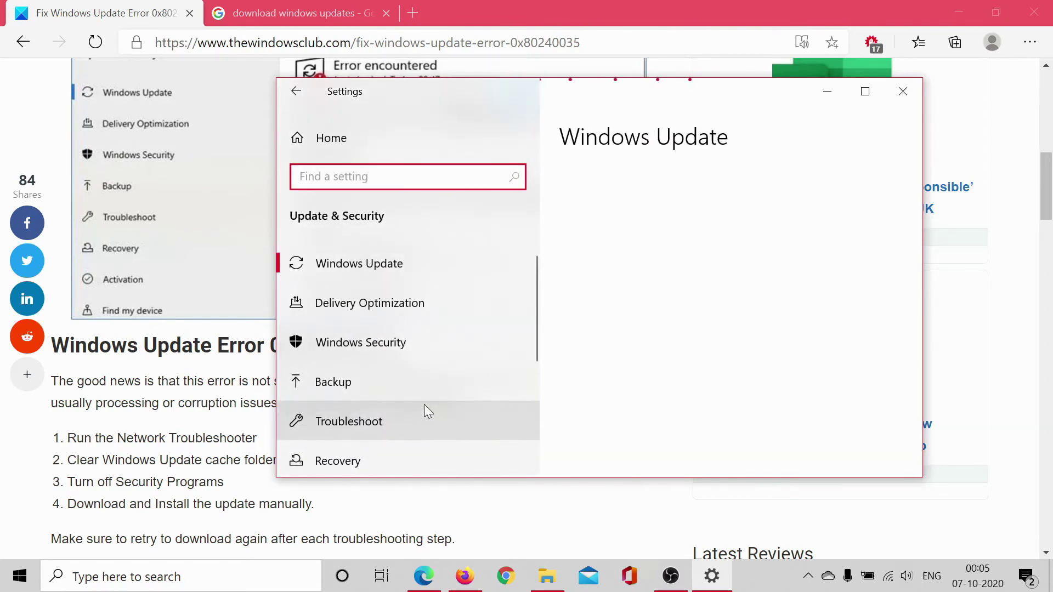
click(410, 342)
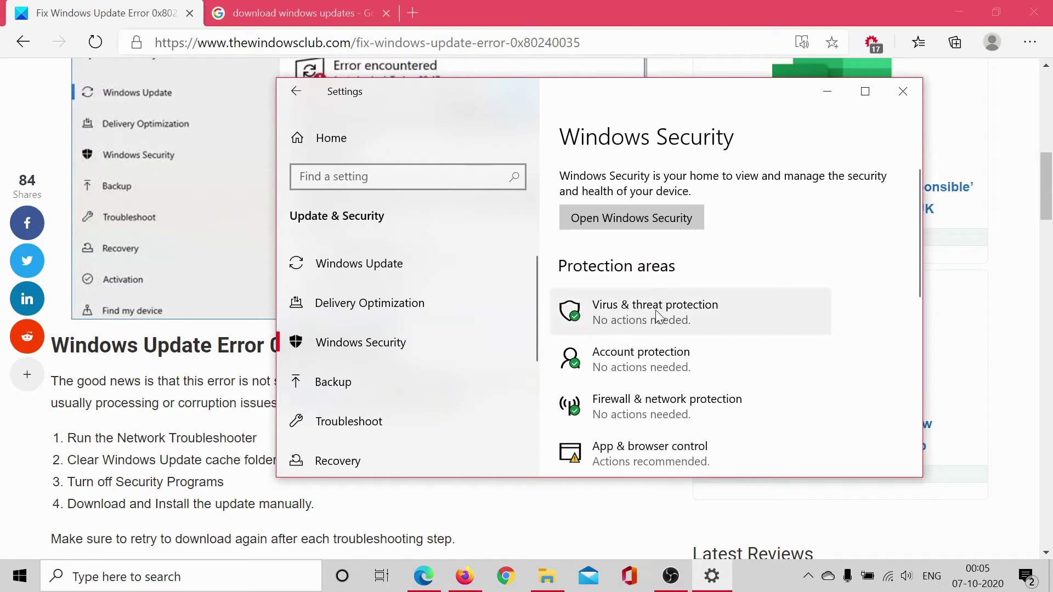
Look through Virus & threat protection in the Windows Security app, then close it.
click(655, 311)
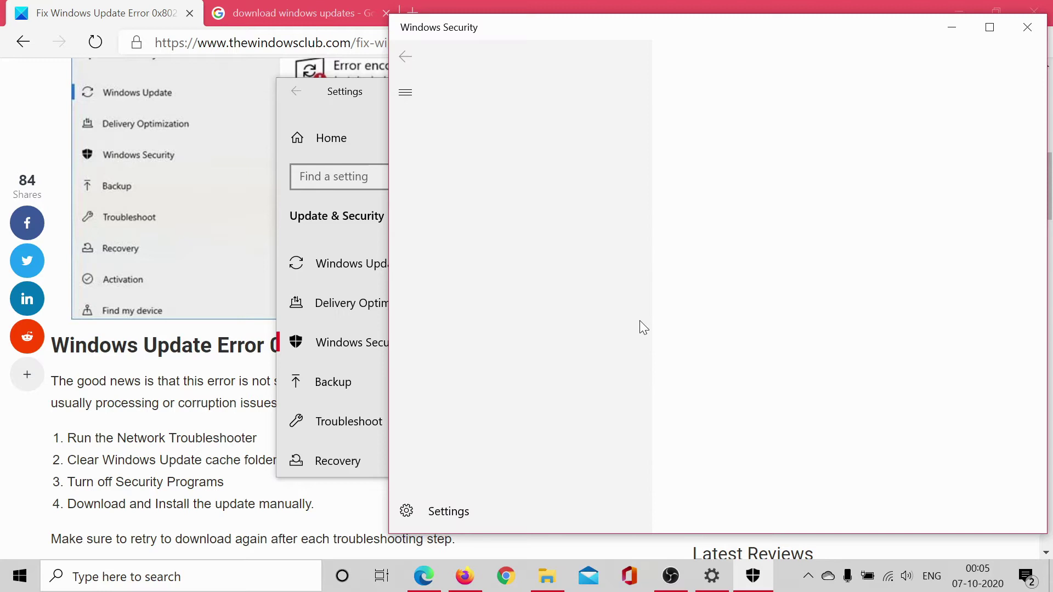
scroll(606, 321, down, 10)
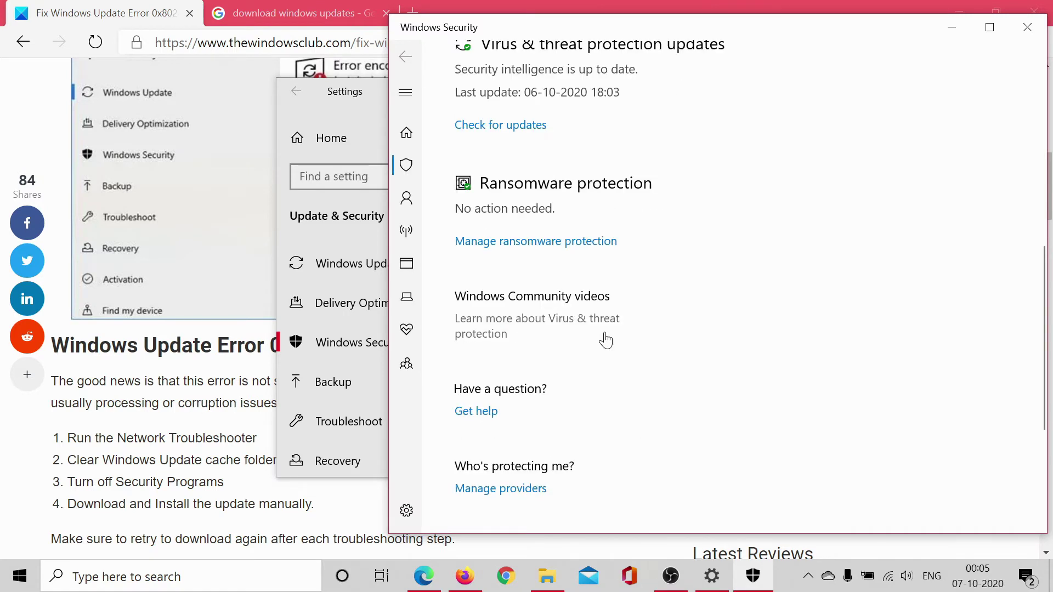
click(1027, 27)
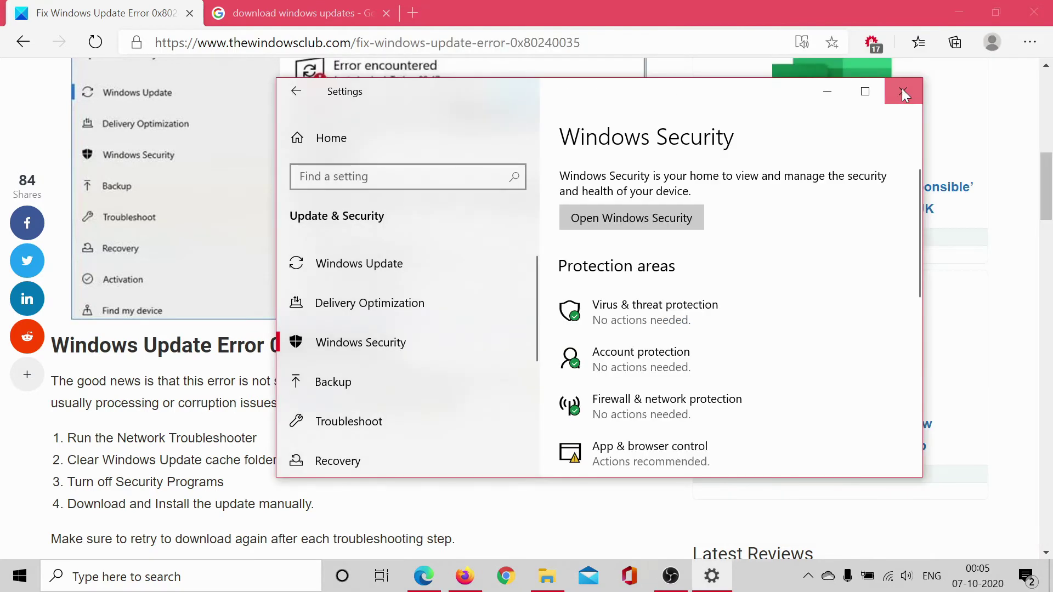
Close Settings and open Microsoft's Windows downloads page, scrolling through Popular Windows Downloads.
click(903, 92)
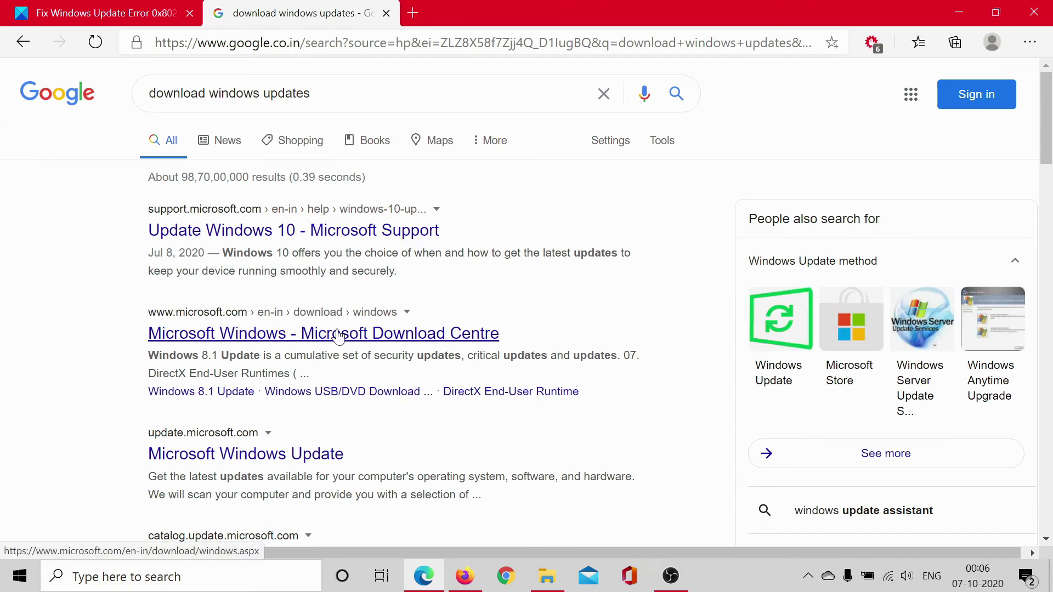
click(386, 341)
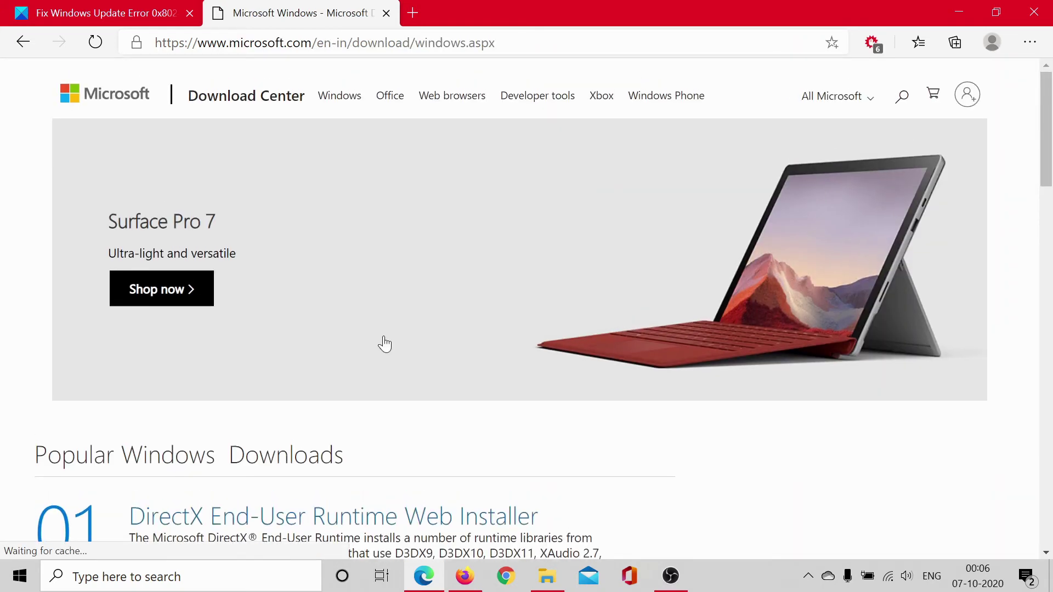
scroll(385, 344, down, 5)
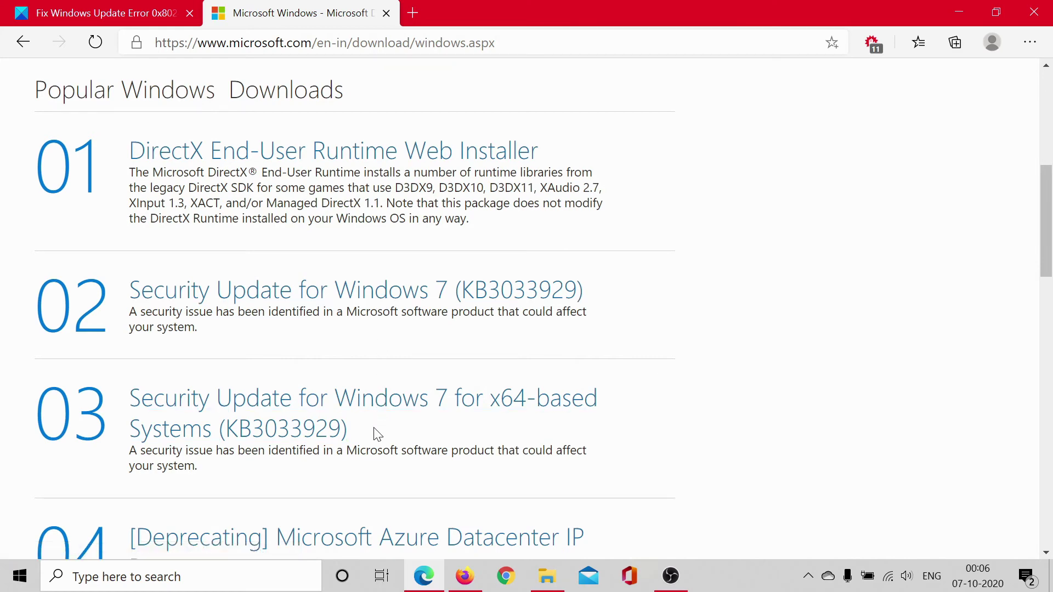
scroll(377, 436, down, 4)
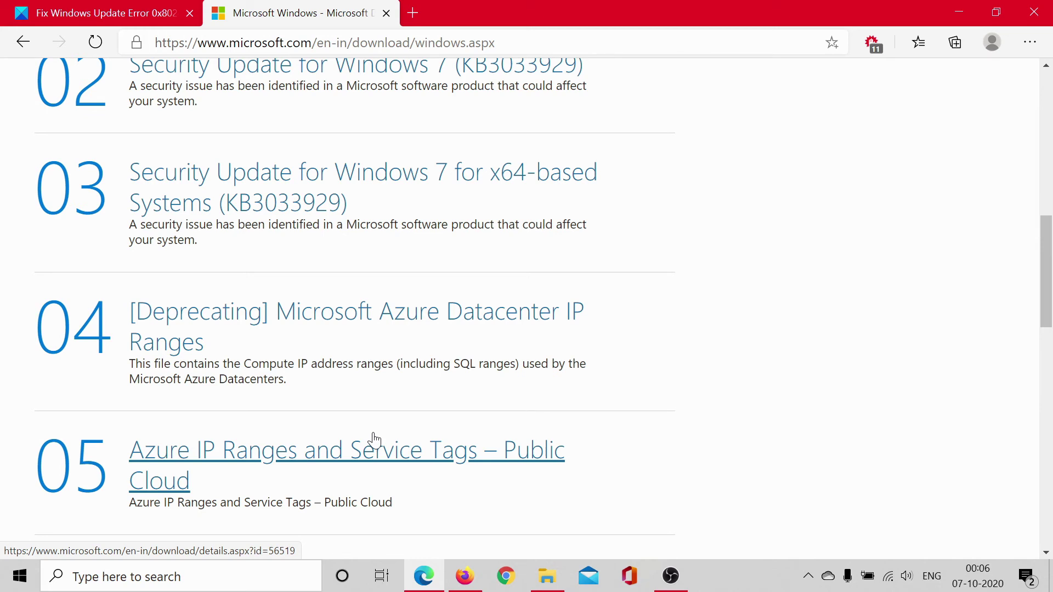
click(146, 10)
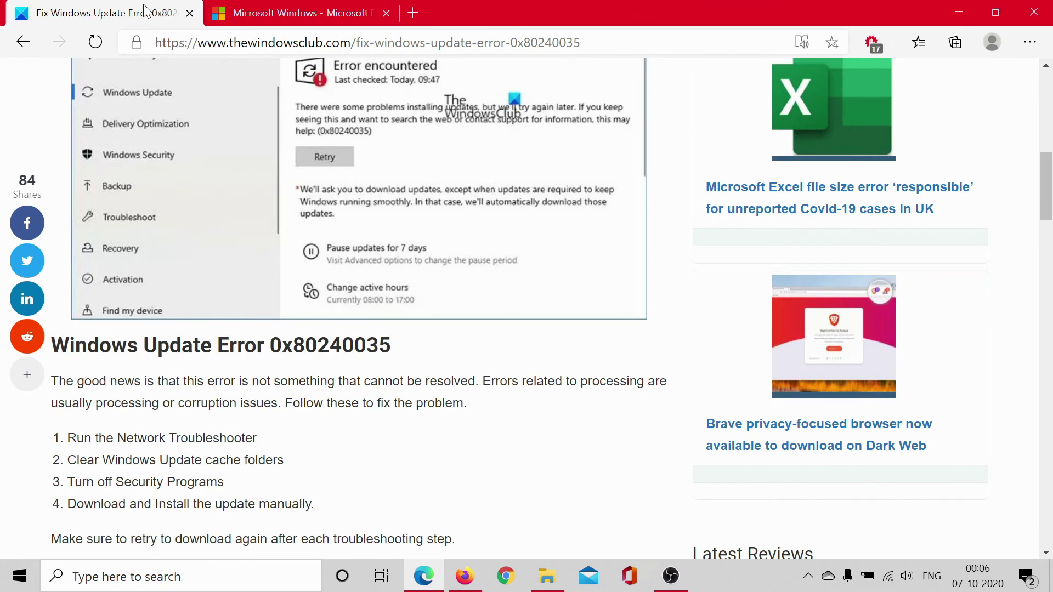